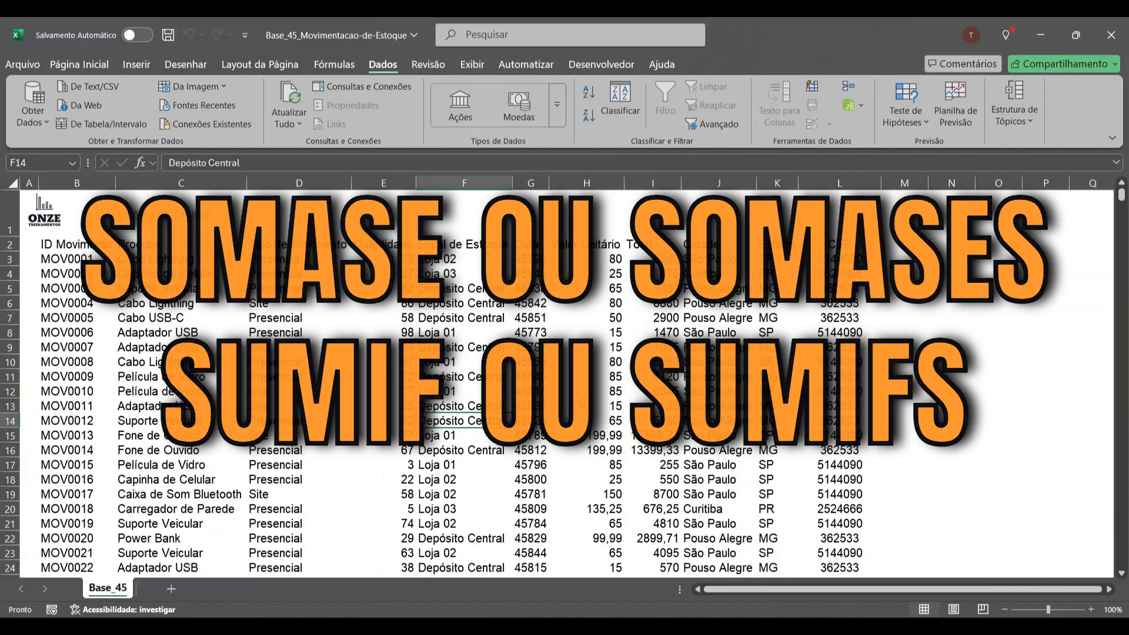
Look over the Onze Treinamentos website's home page and open its Planilhas page
left_click(226, 293)
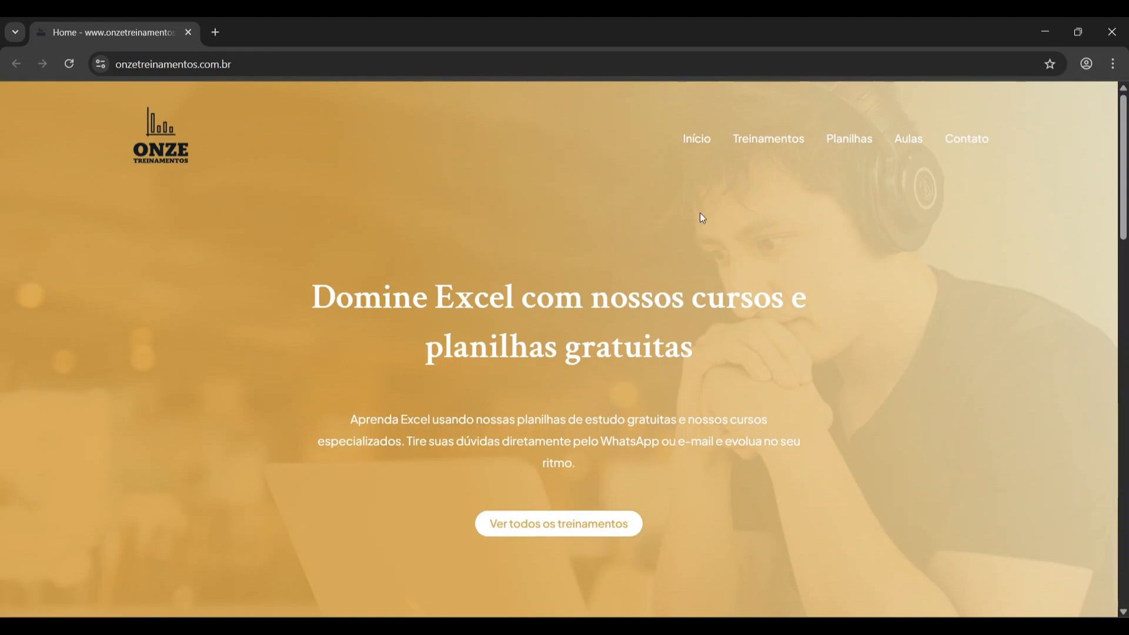
scroll(616, 272, "down", 1)
scroll(615, 272, "up", 1)
left_click(847, 152)
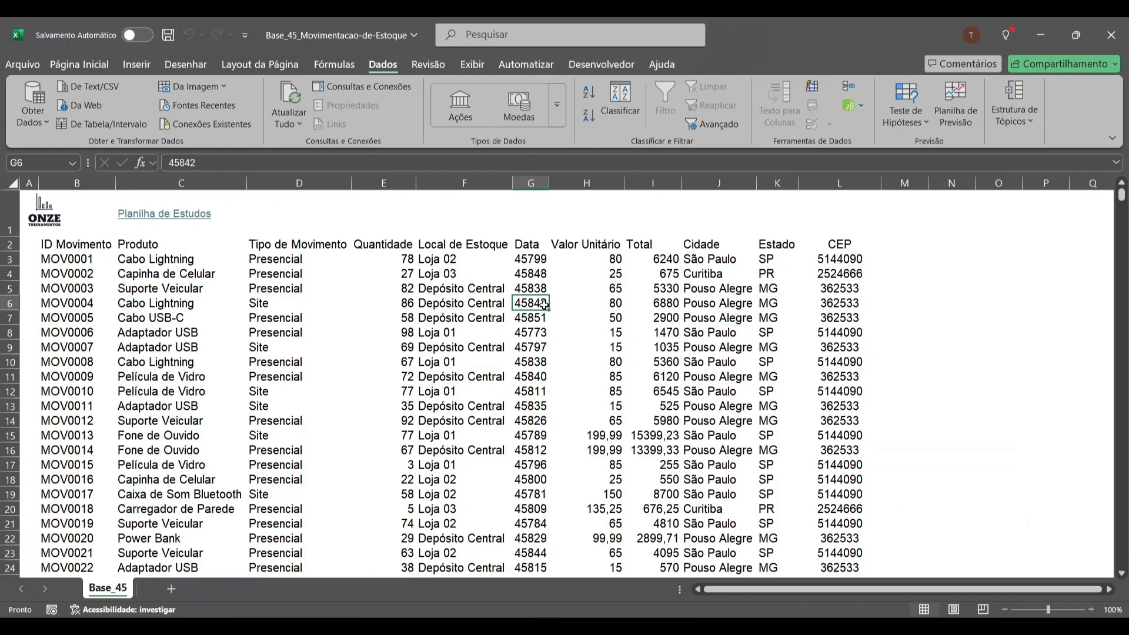
left_click(141, 320)
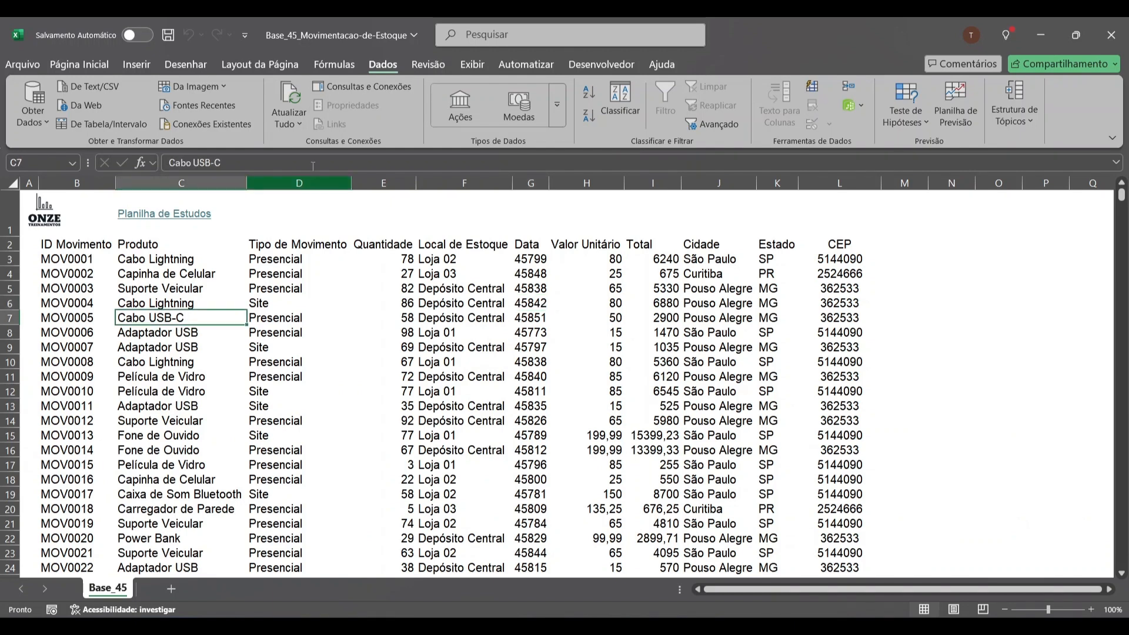
key("Up")
key("Up")
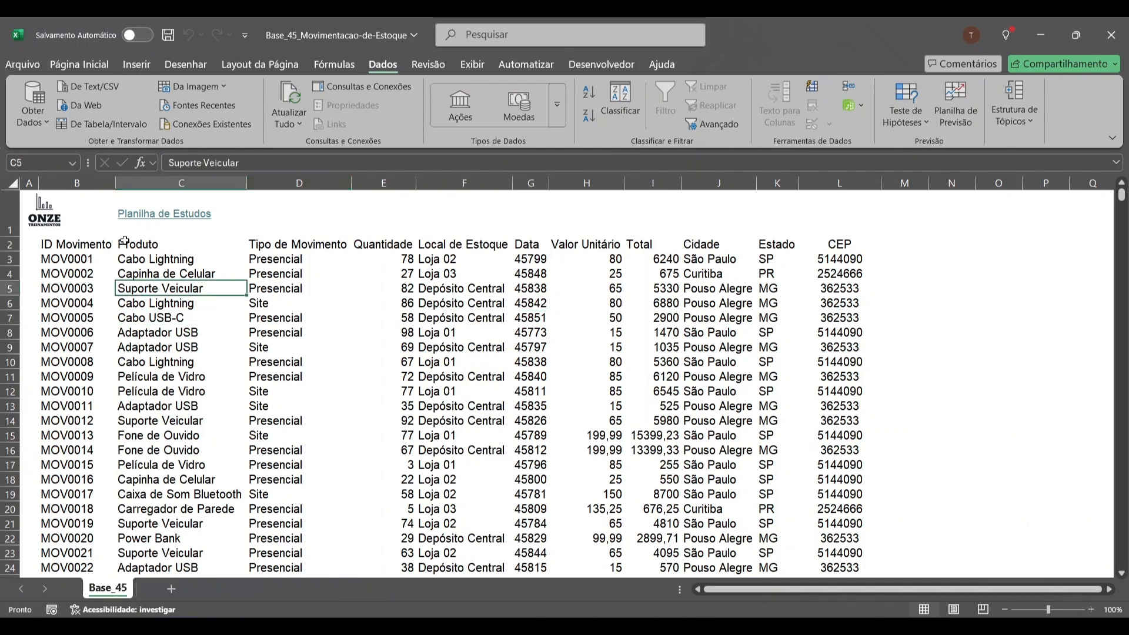
Widen the ID Movimento column to about 15,11 and centre the Quantidade column
left_click_drag(115, 184, 120, 187)
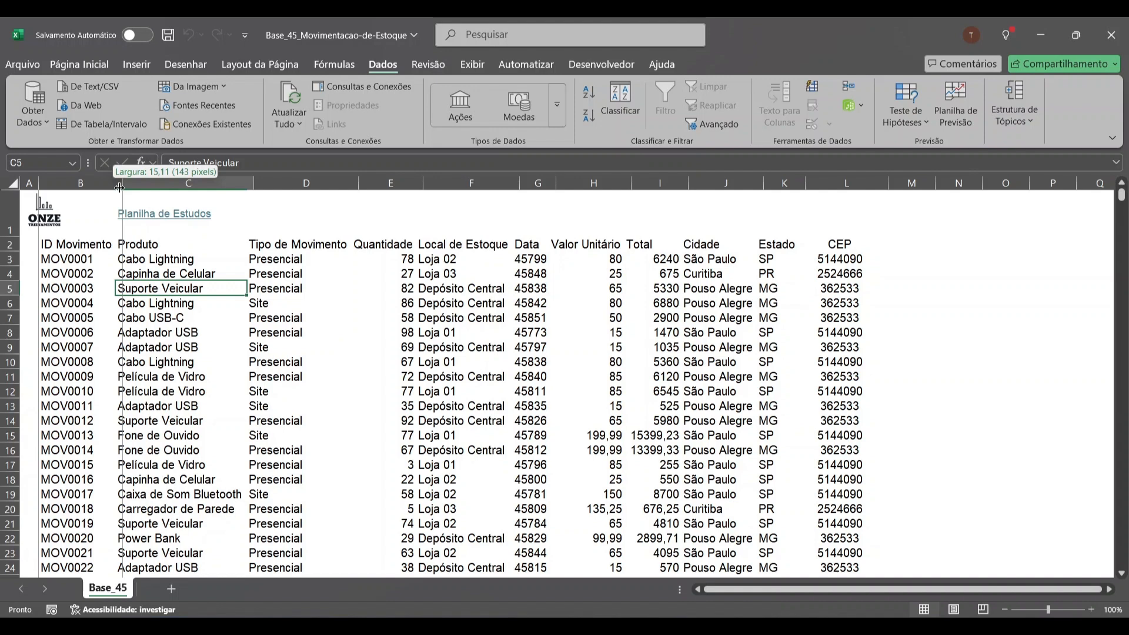
left_click_drag(119, 187, 123, 187)
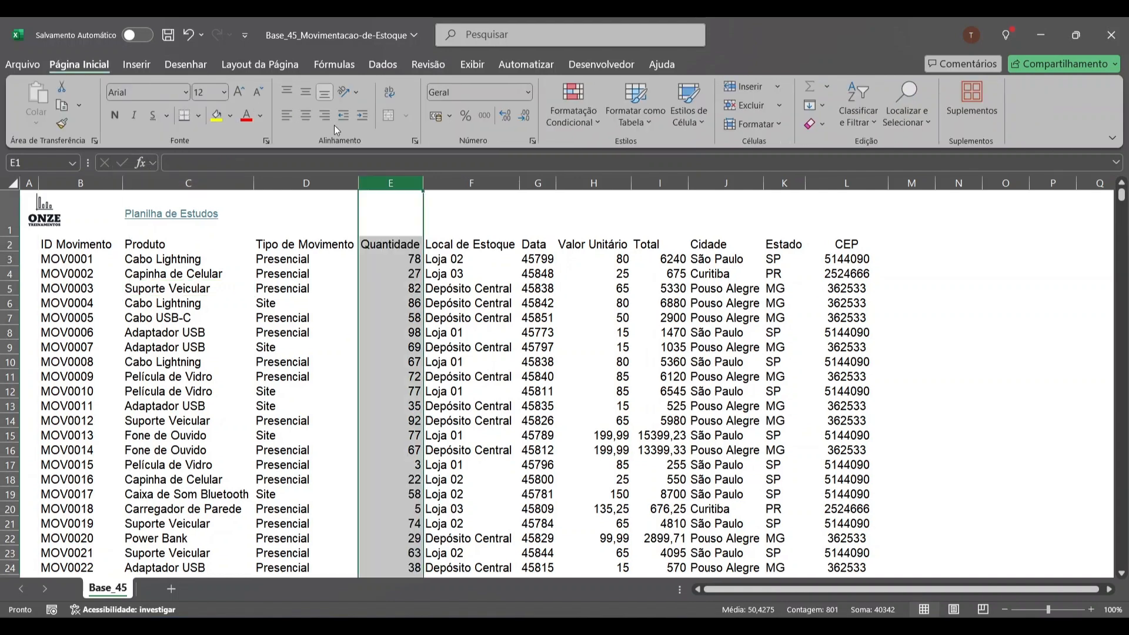
left_click(305, 116)
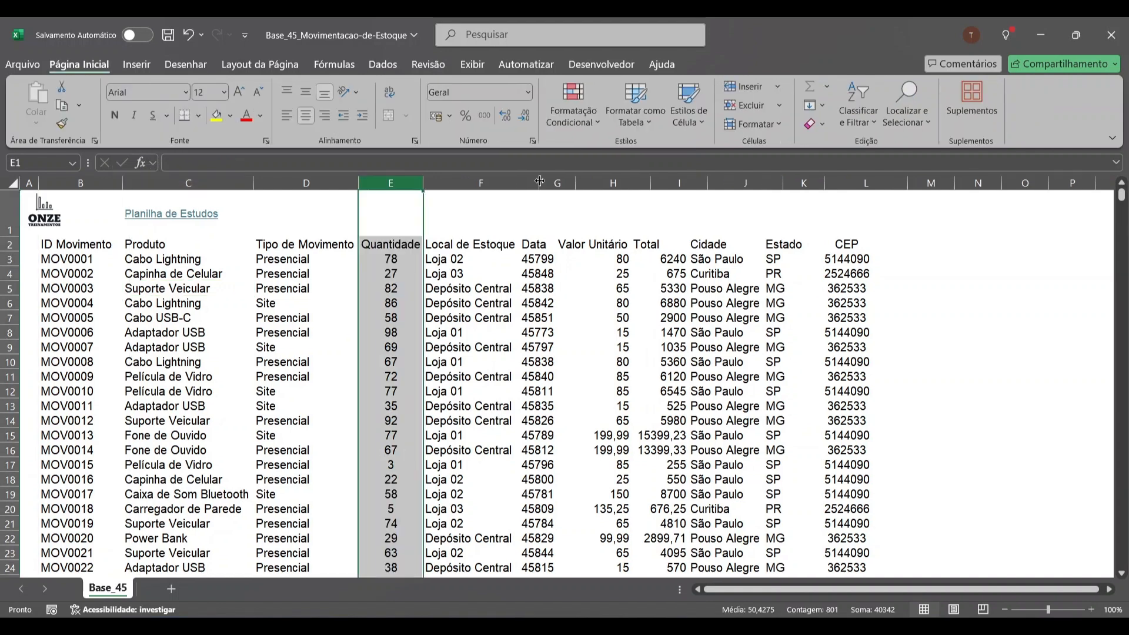
Format the Data column as dates and fit its width to the contents
left_click_drag(540, 181, 589, 184)
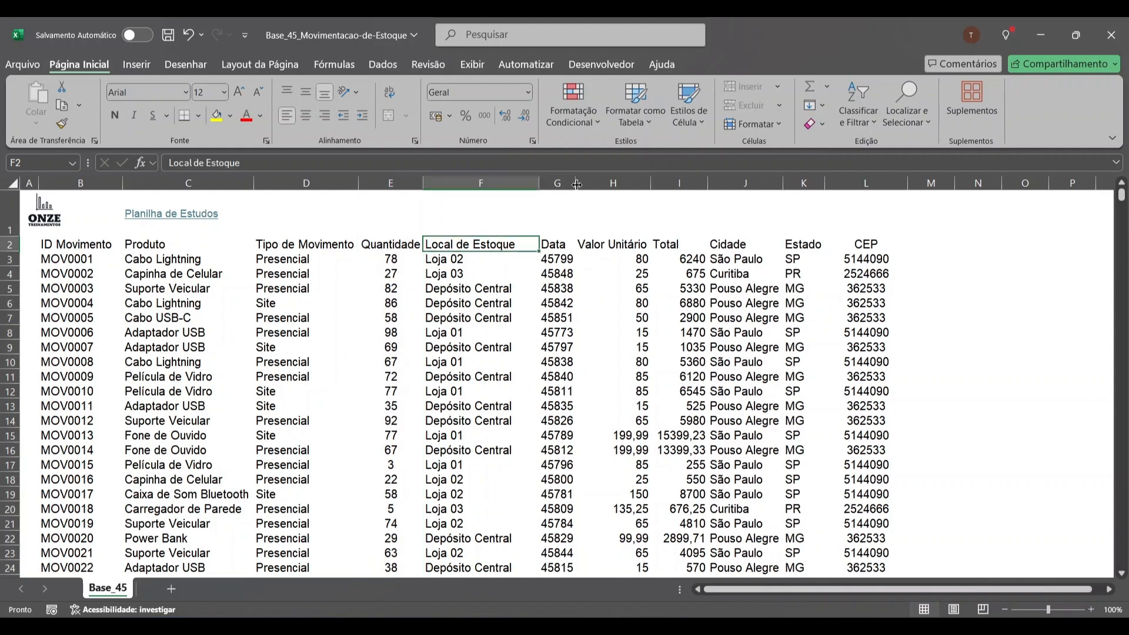
left_click(572, 179)
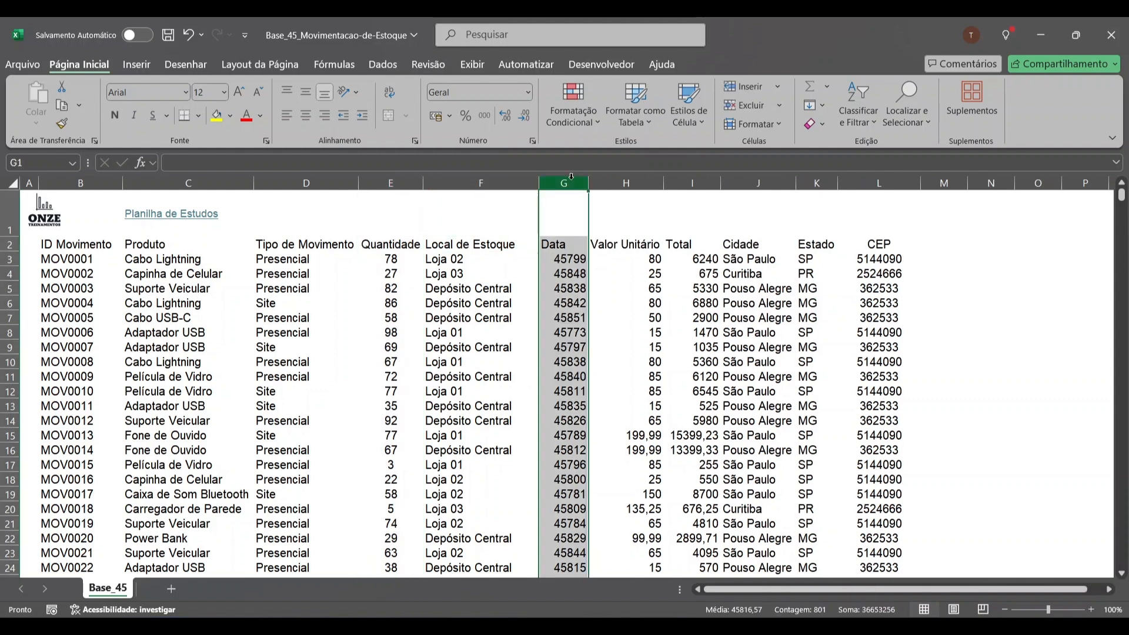
key("ctrl+shift+3")
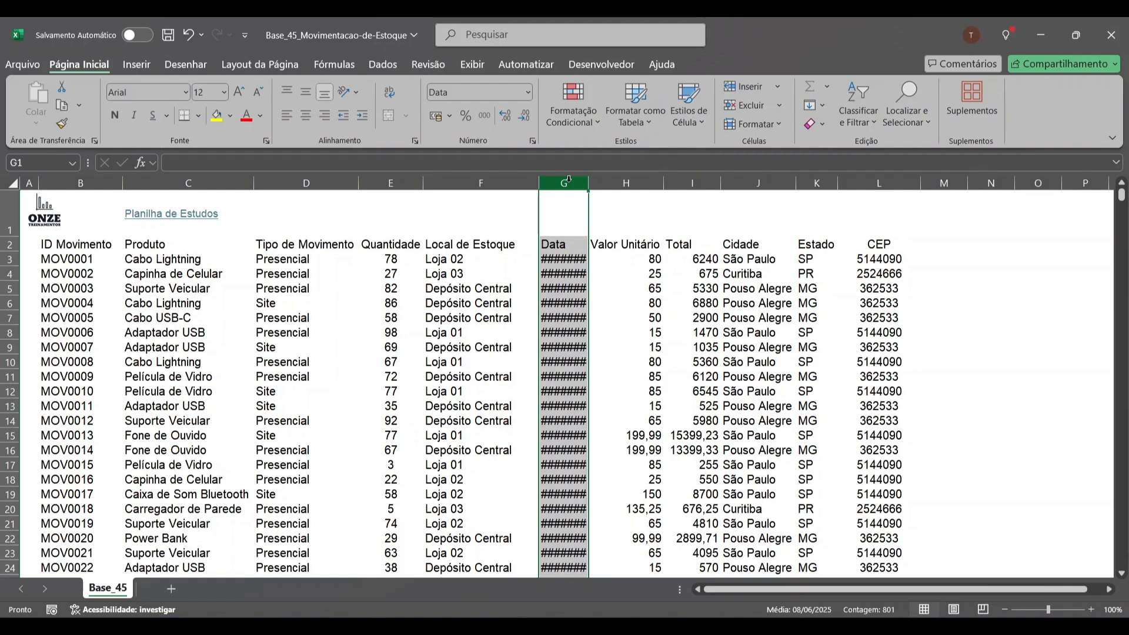
double_click(588, 182)
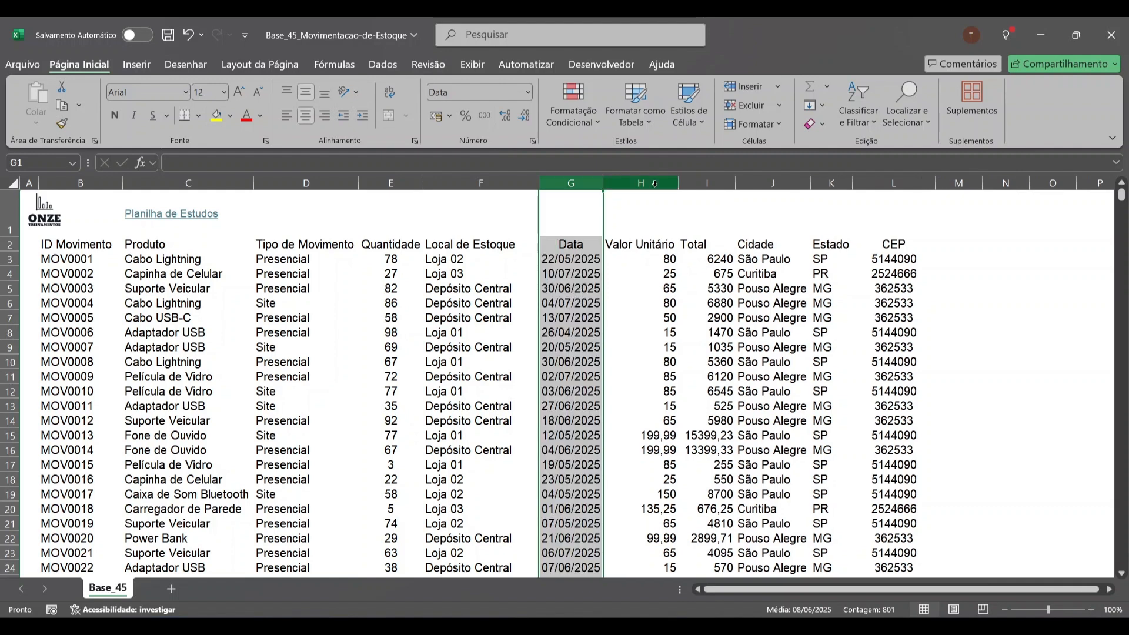
Centre the Valor Unitário column and show the Valor Unitário and Total amounts in R$ accounting format
left_click(655, 184)
left_click(305, 116)
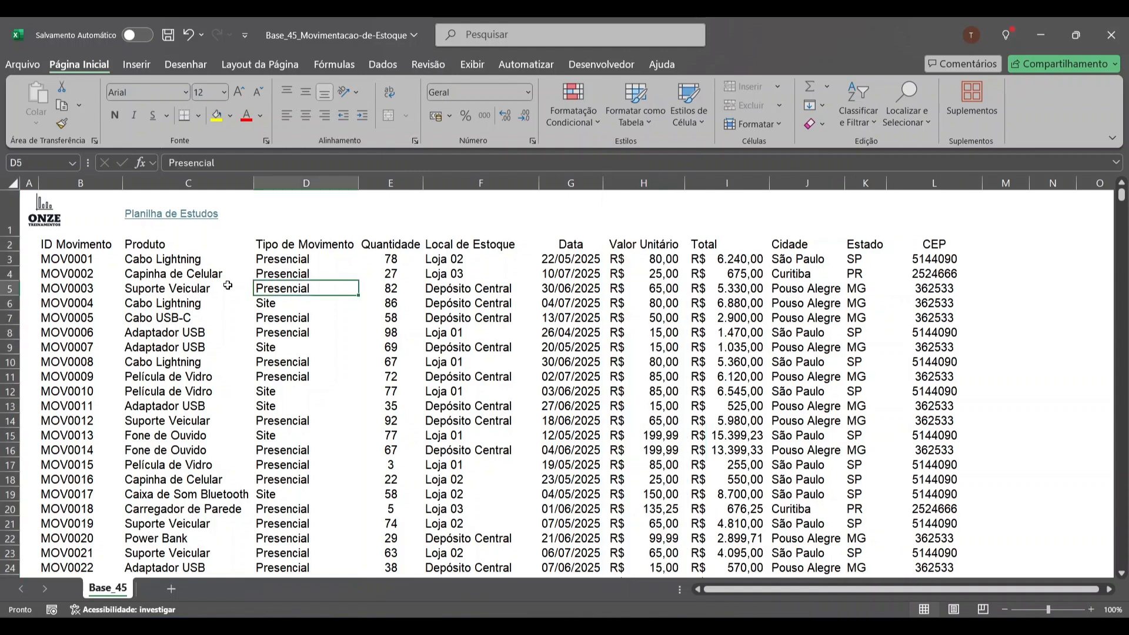
left_click(227, 285)
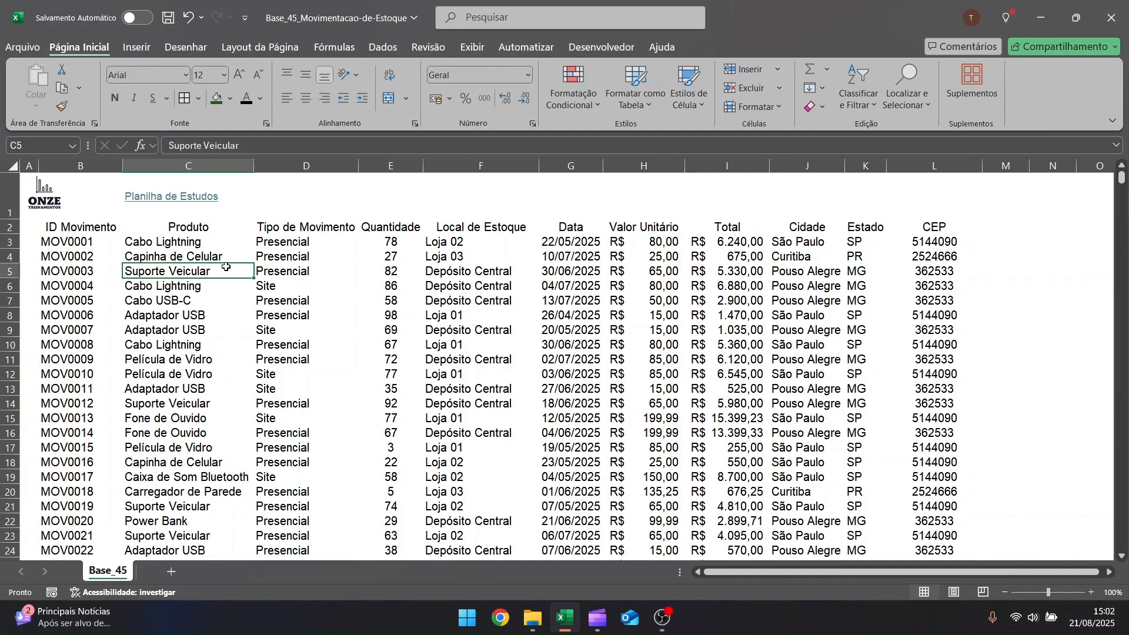
Apply all borders to the entire stock movement table, starting from the ID Movimento header in B2
key("ctrl+Left")
key("ctrl+Up")
key("ctrl+shift+Right")
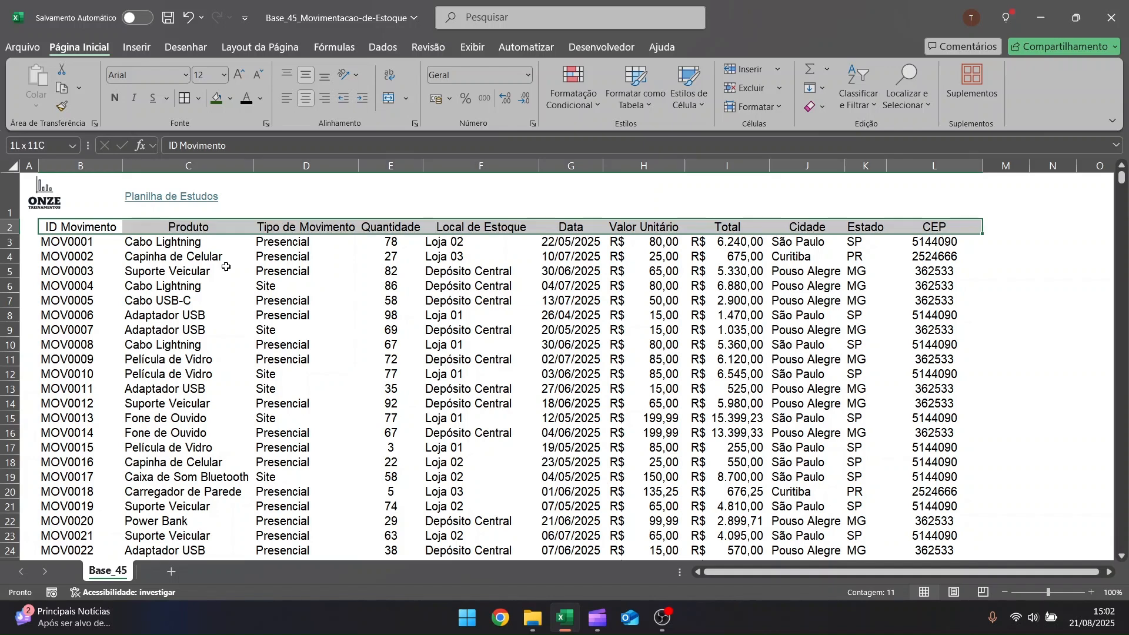
key("ctrl+shift+Down")
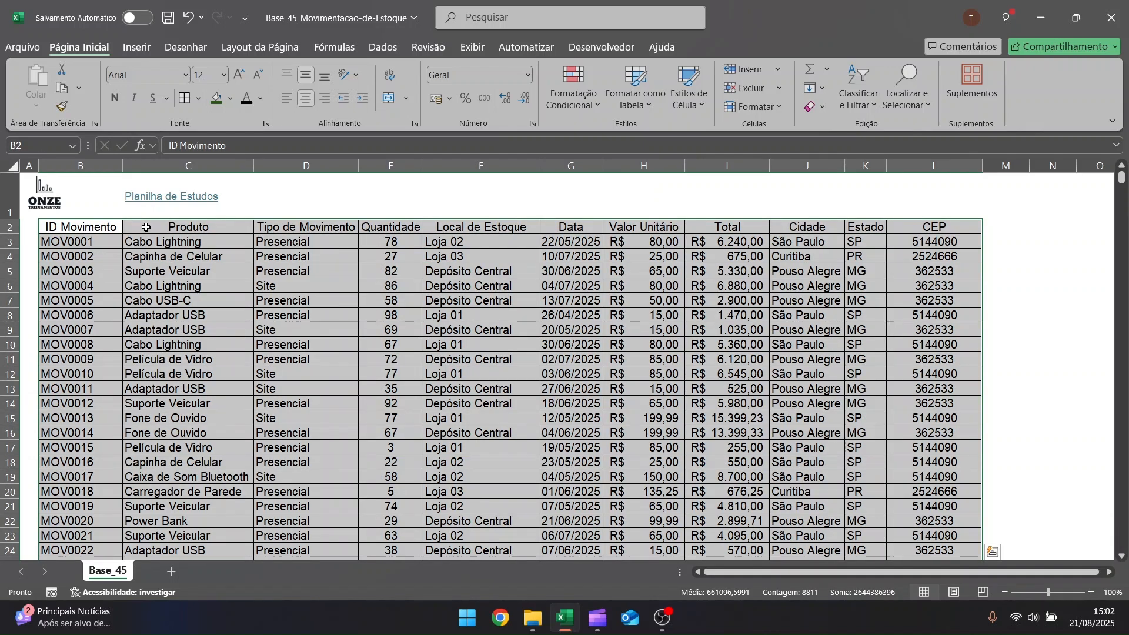
Style the table's header row with a dark green fill and bold white text
key("ctrl+shift+Up")
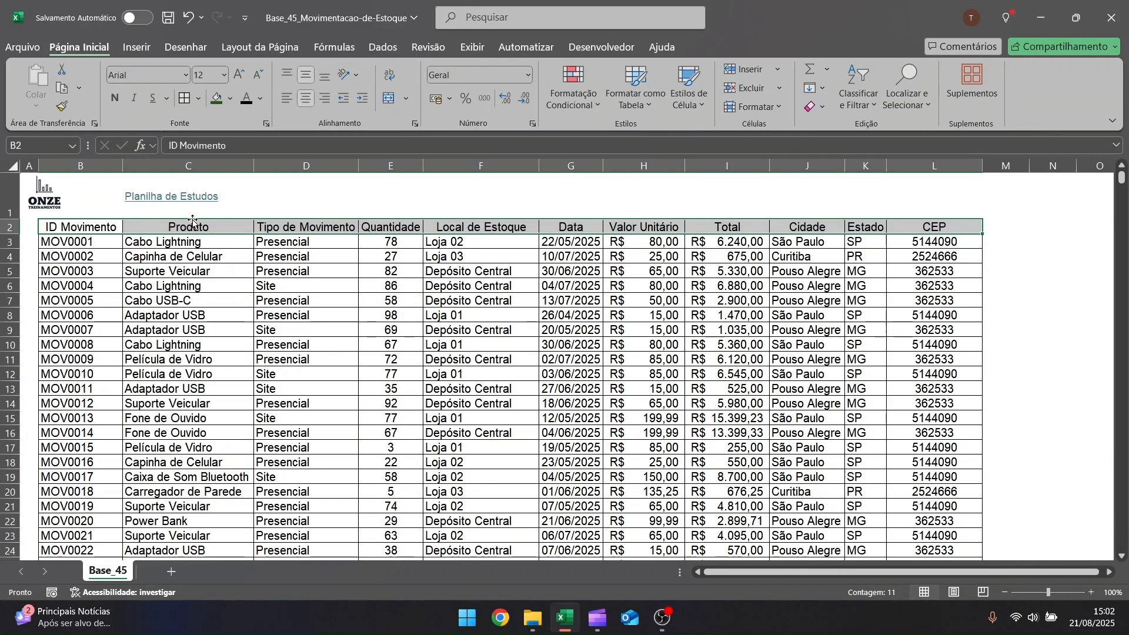
left_click(216, 98)
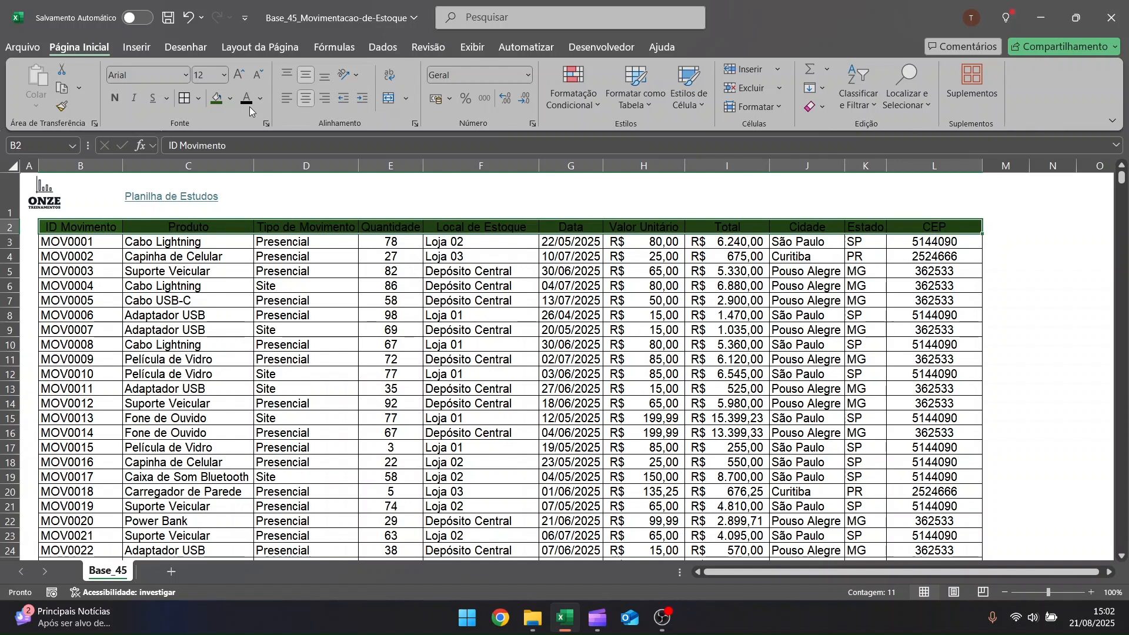
left_click(351, 268)
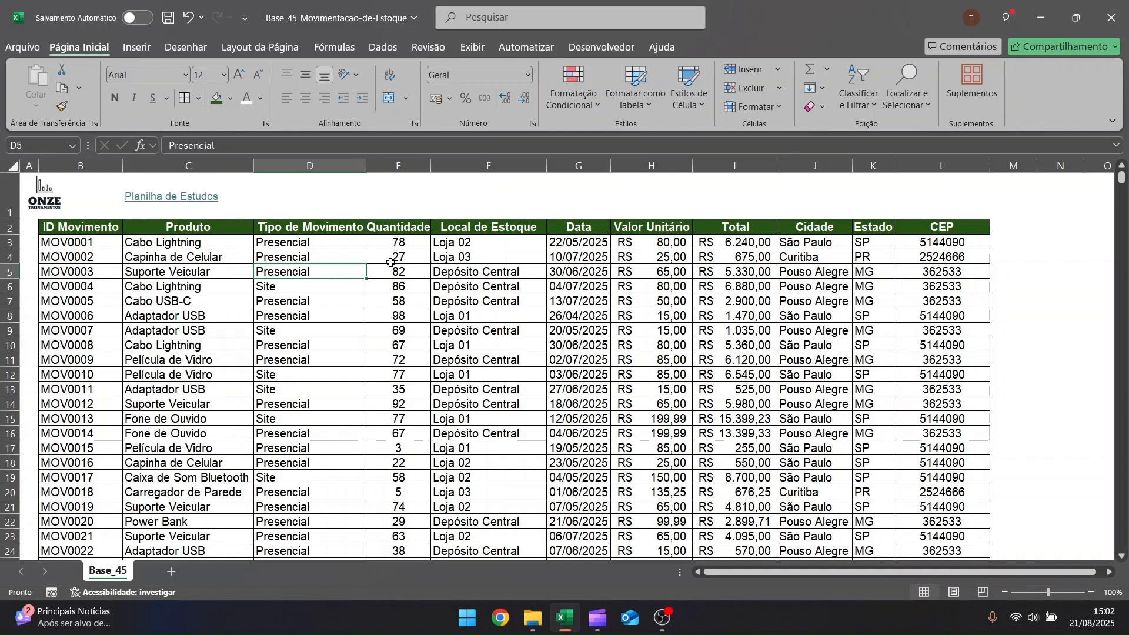
left_click(324, 285)
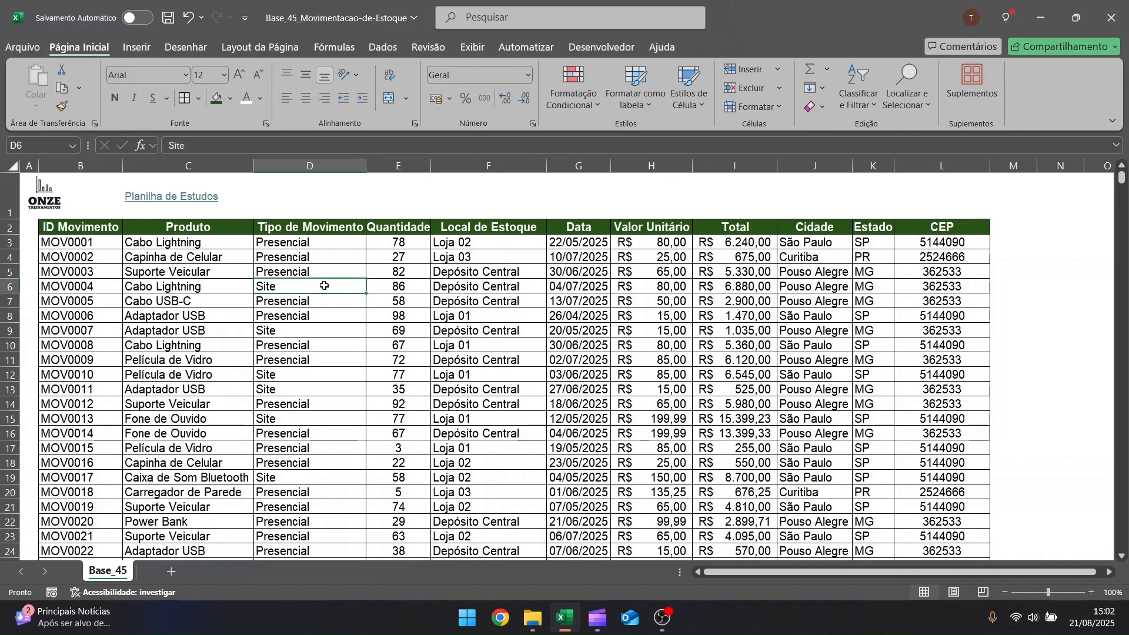
left_click(822, 243)
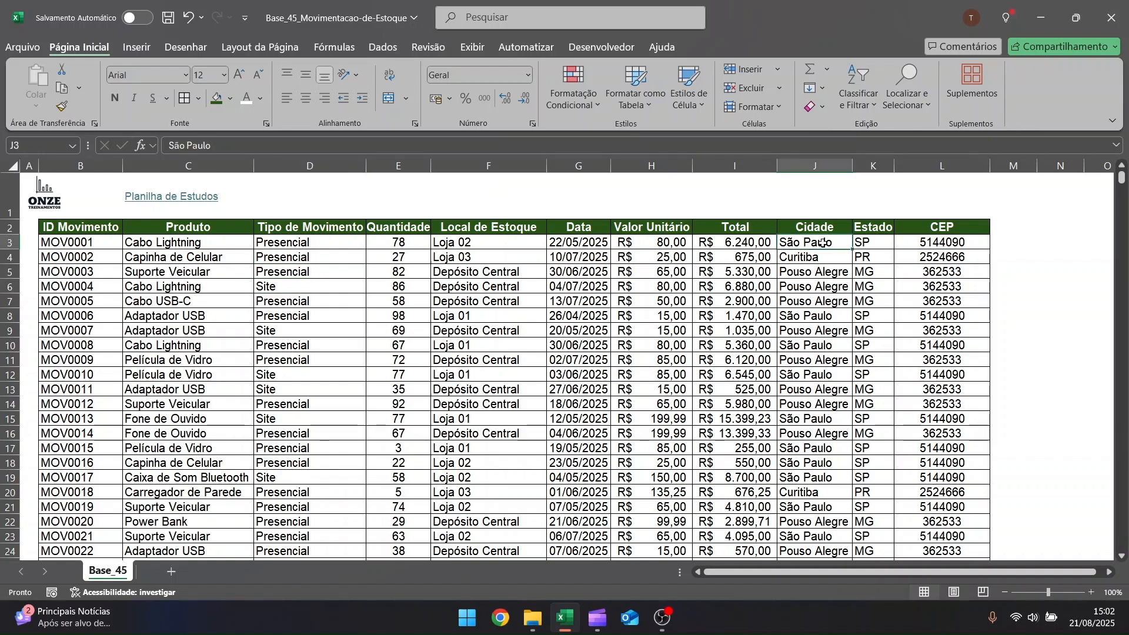
left_click(827, 257)
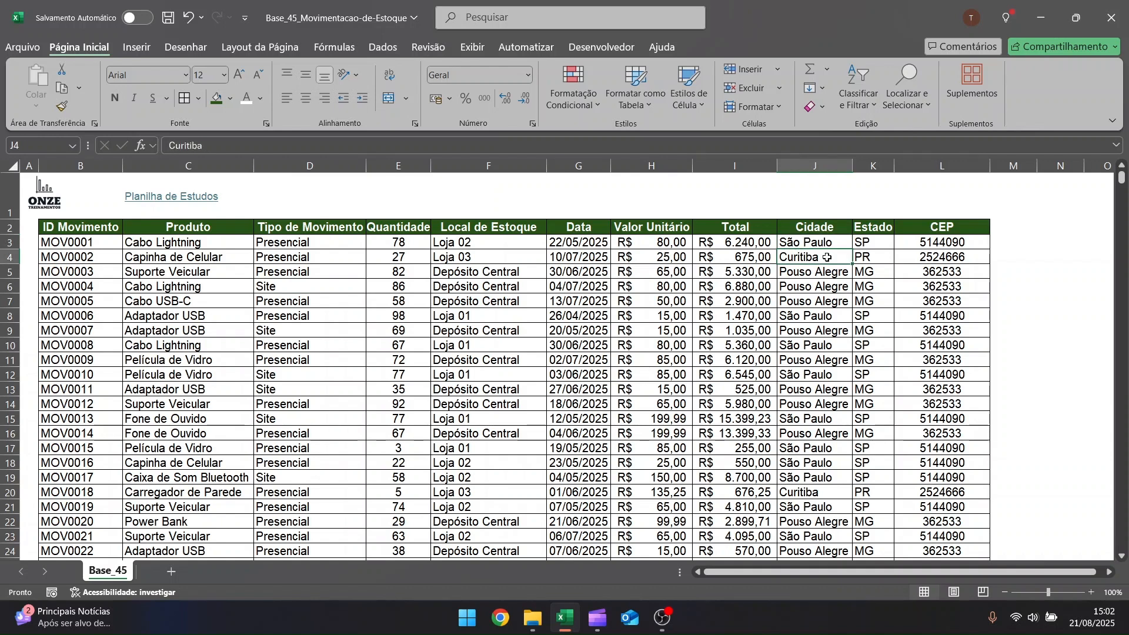
Add a new worksheet named Resumo to the workbook
left_click(171, 571)
double_click(170, 571)
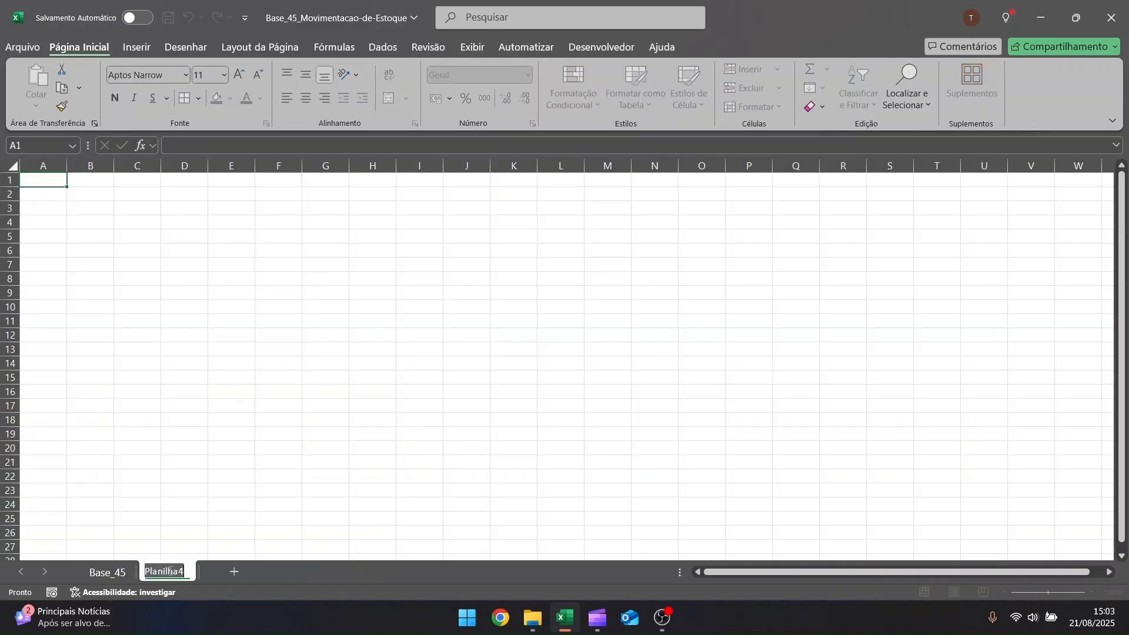
type("Resumo")
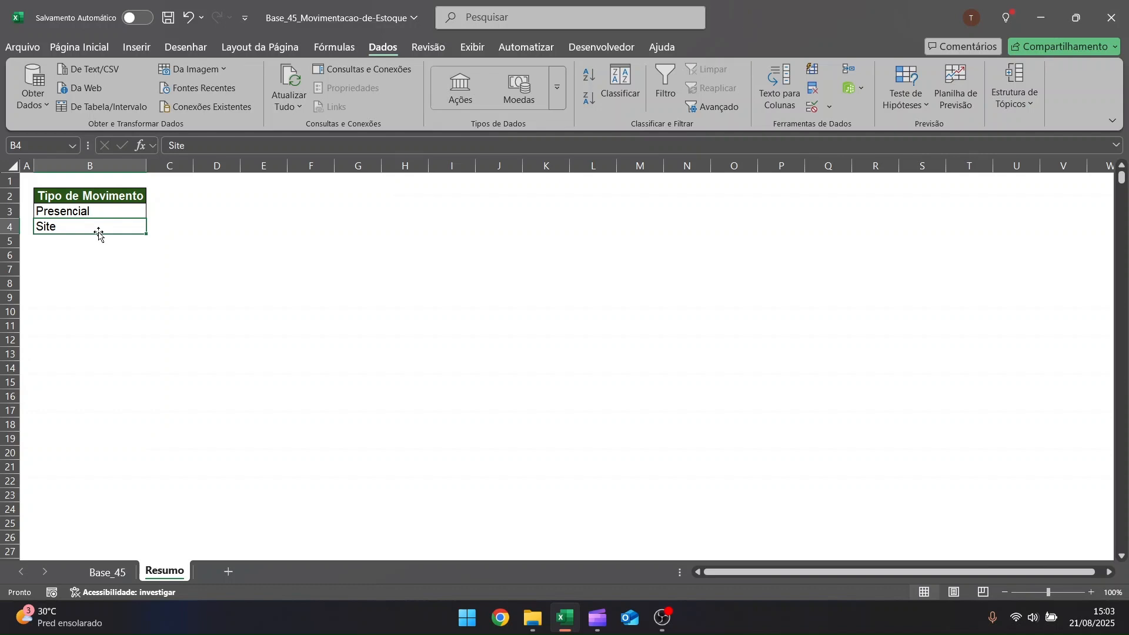
Add a Total de Faturamento column to the Resumo table and fill C3:C4 with =SOMASE(Base_45!D:D;Resumo!B3;Base_45!I:I)
key("ctrl+t")
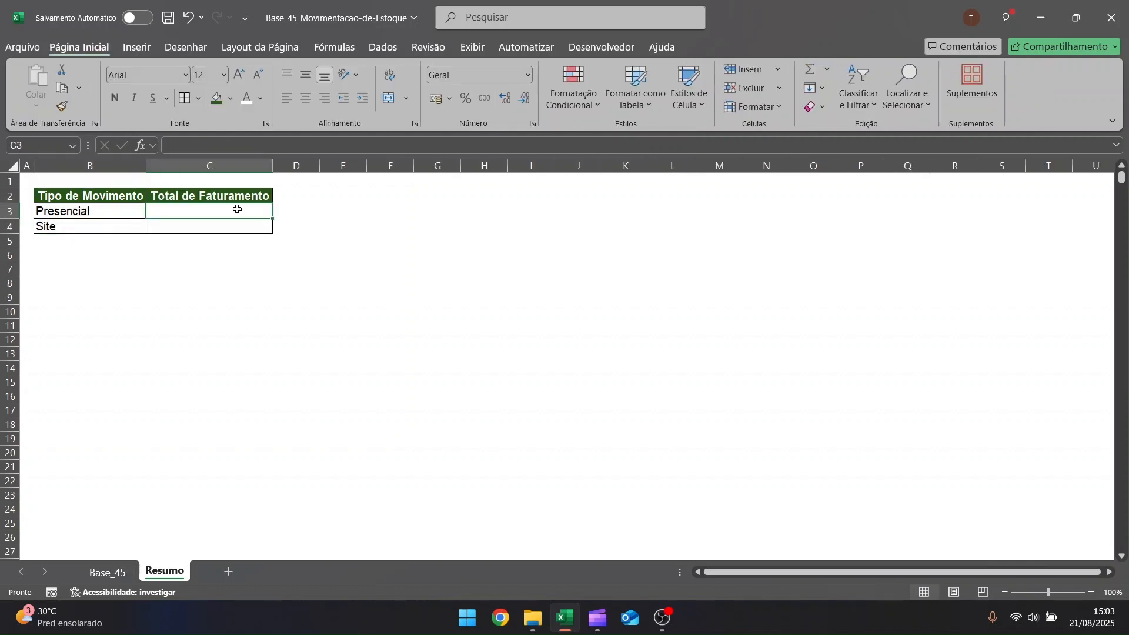
type("=sum")
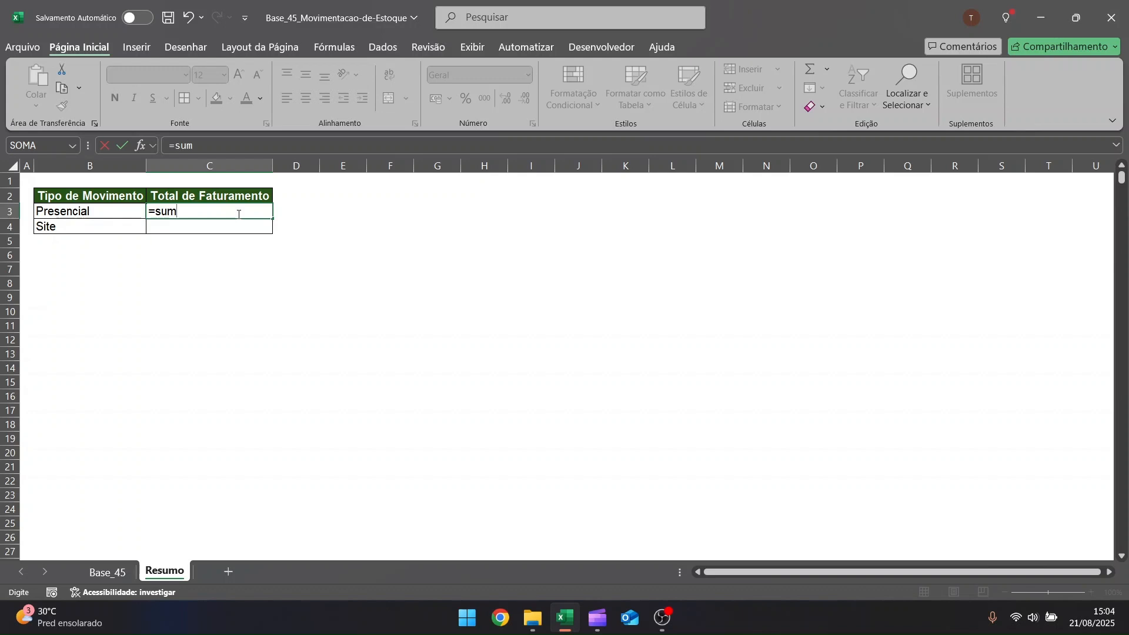
key("BackSpace")
key("BackSpace")
type("omase(")
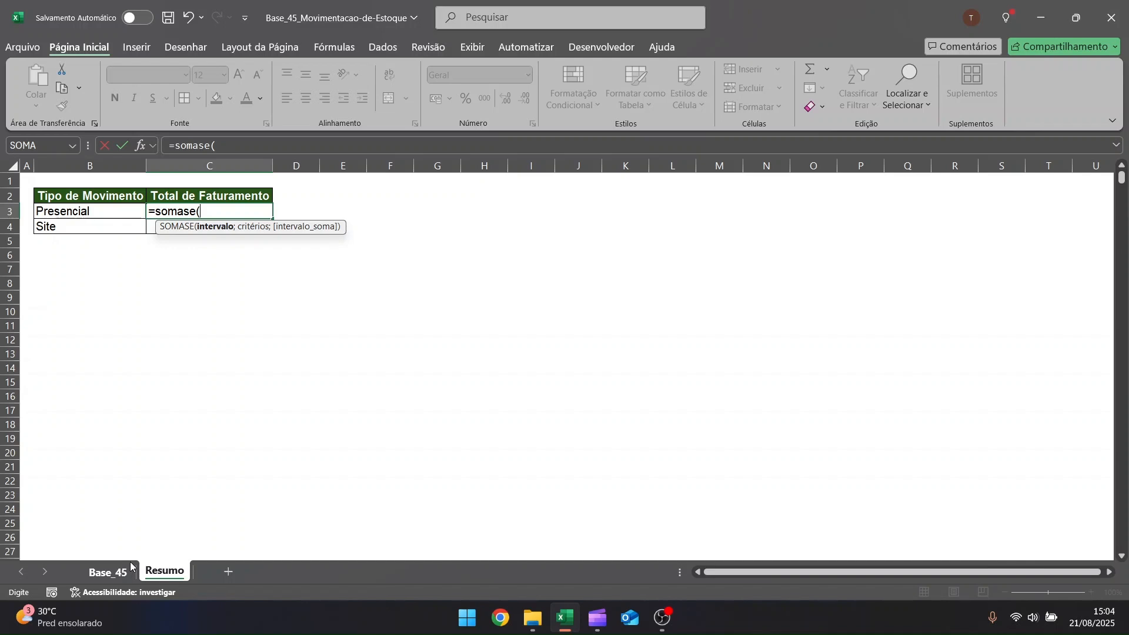
left_click(130, 566)
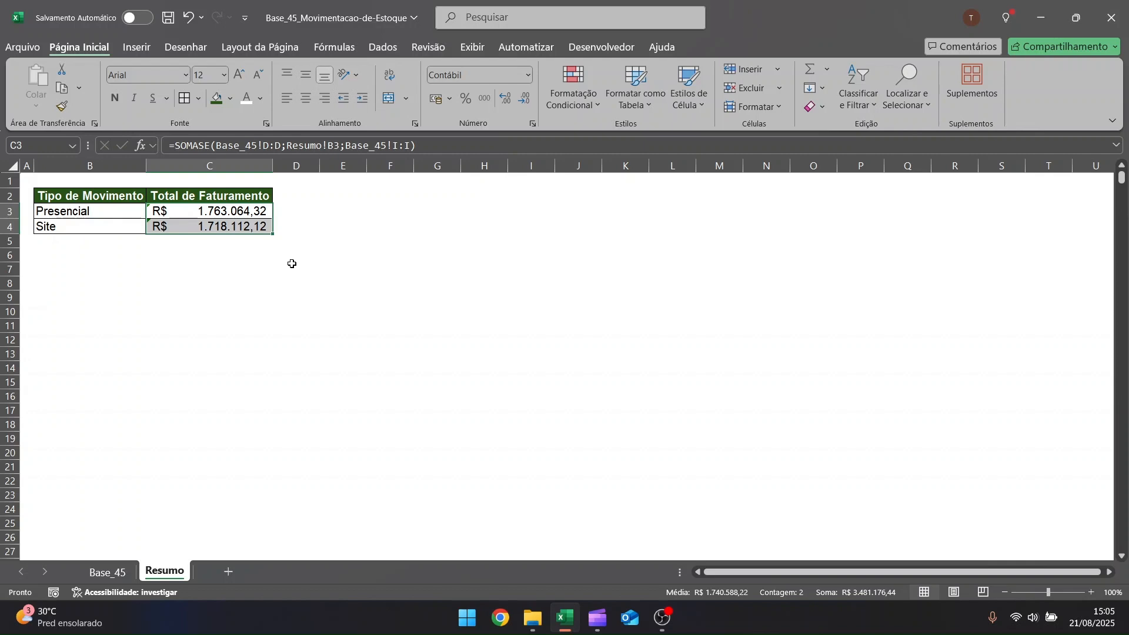
Change MOV0016's movement type to Telefone in Base_45 and add a Telefone row with its revenue total to the Resumo table
left_click(241, 212)
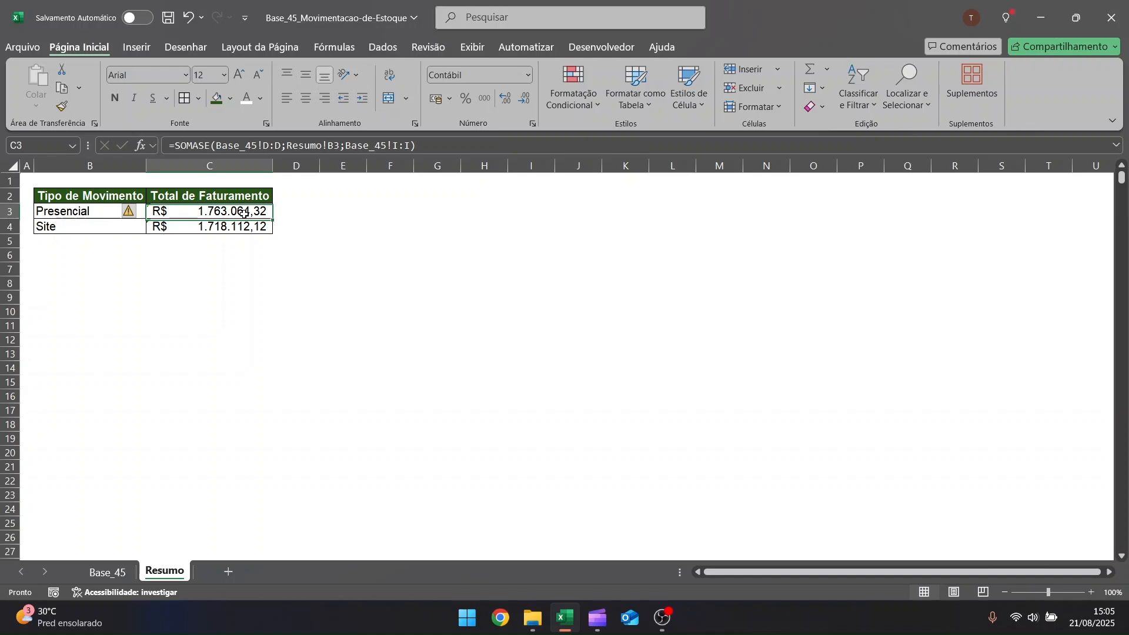
key("ctrl+Page_Up")
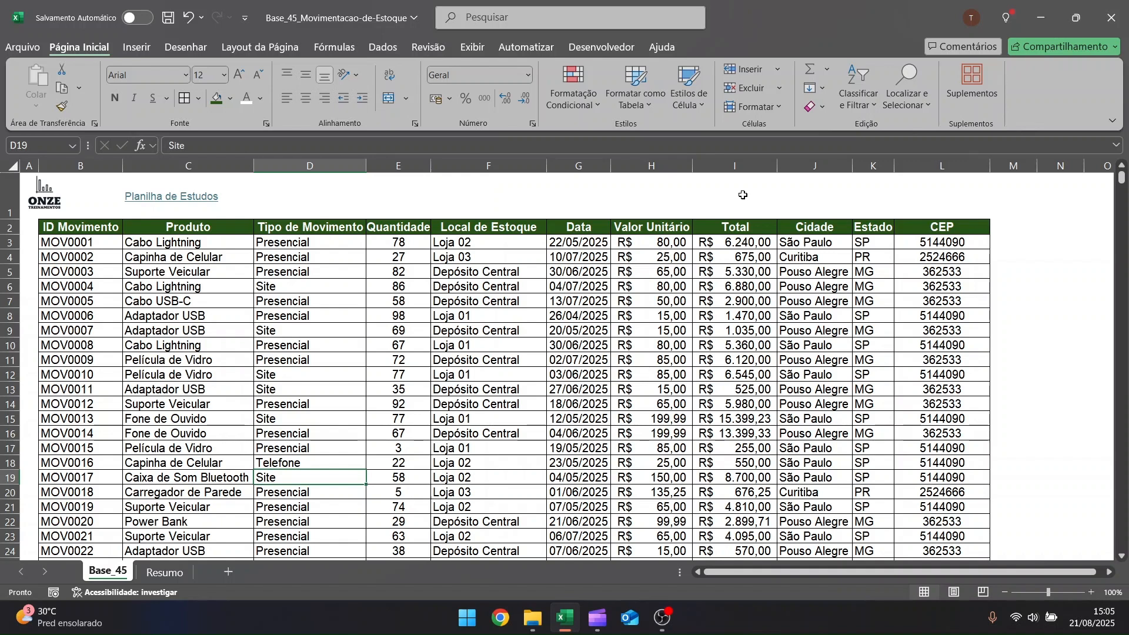
key("ctrl+Page_Down")
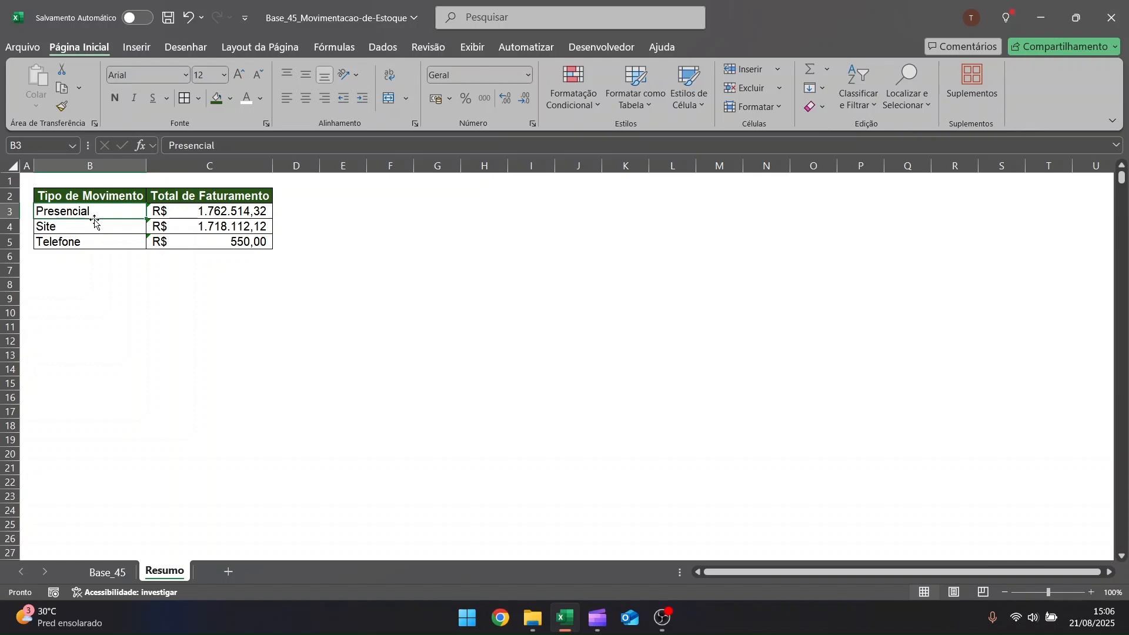
key("Right")
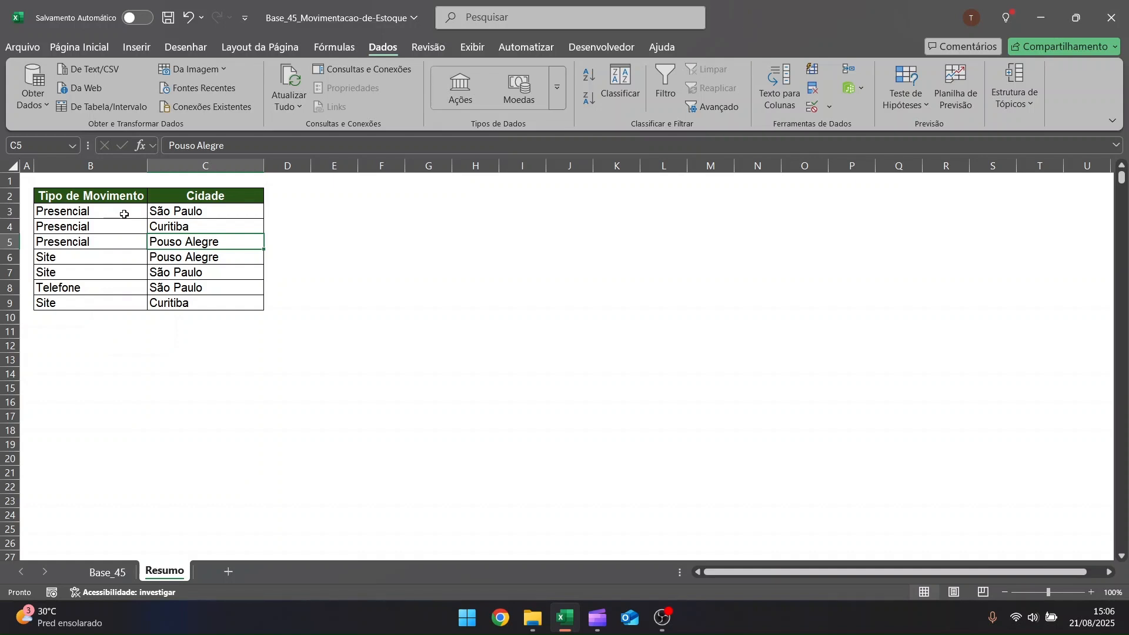
Add a Total de Faturamento column beside Cidade and fill D3:D9 with SOMASES totals by movement type and city
key("ctrl+Up")
key("ctrl+c")
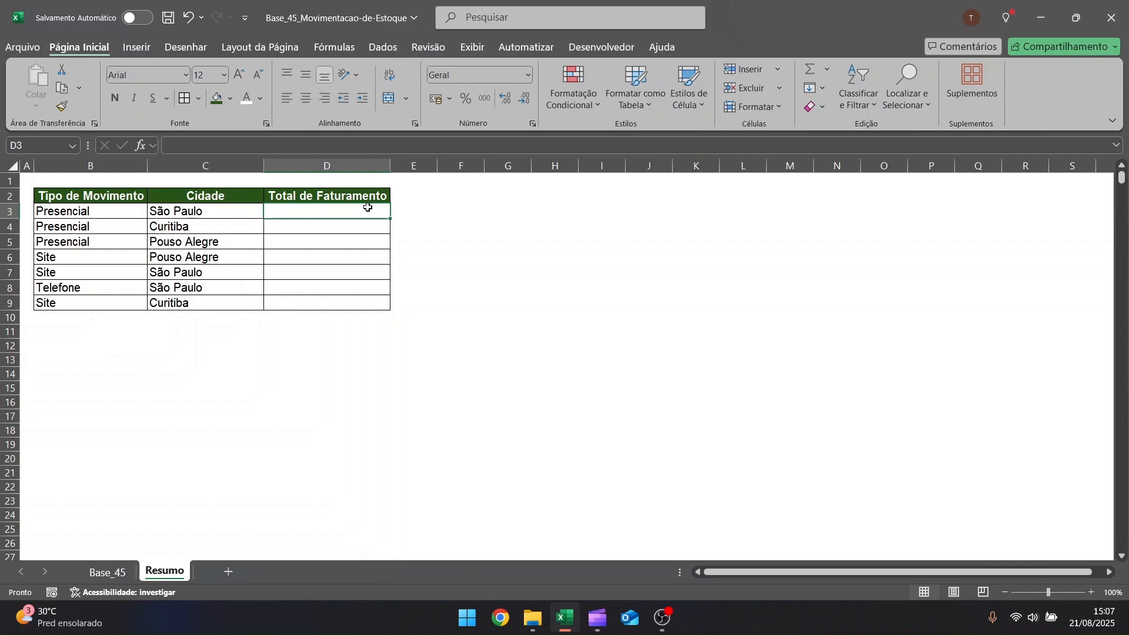
type("=somases")
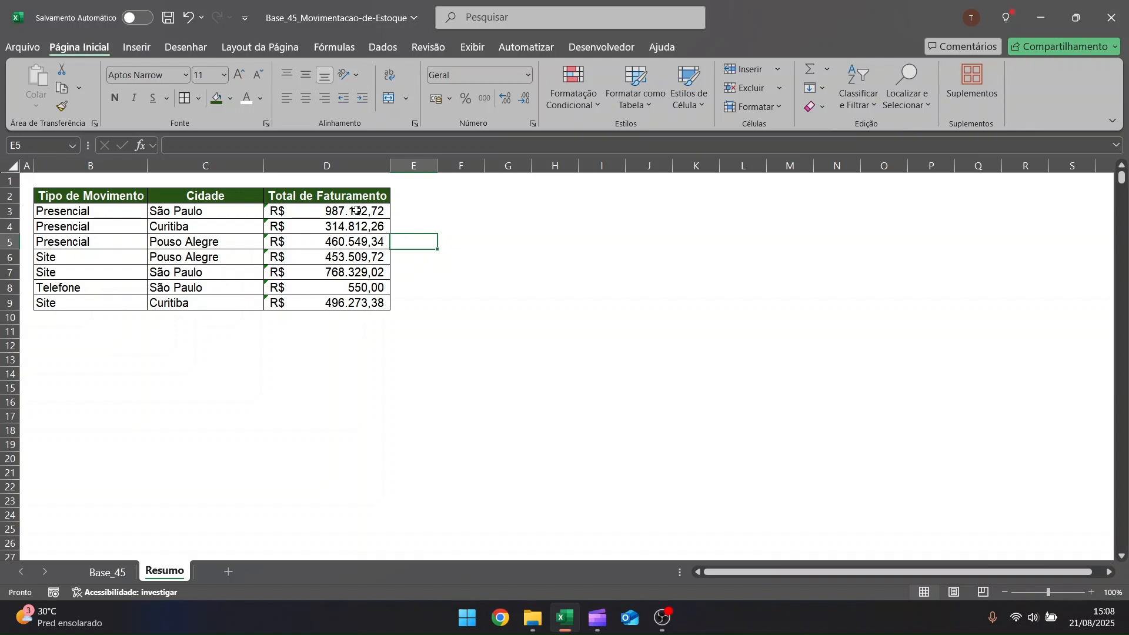
Reduce the Resumo table to movement types only and total revenue in C3:C5 with =SOMASES(Base_45!I:I;Base_45!D:D;Resumo!B3)
left_click(217, 241)
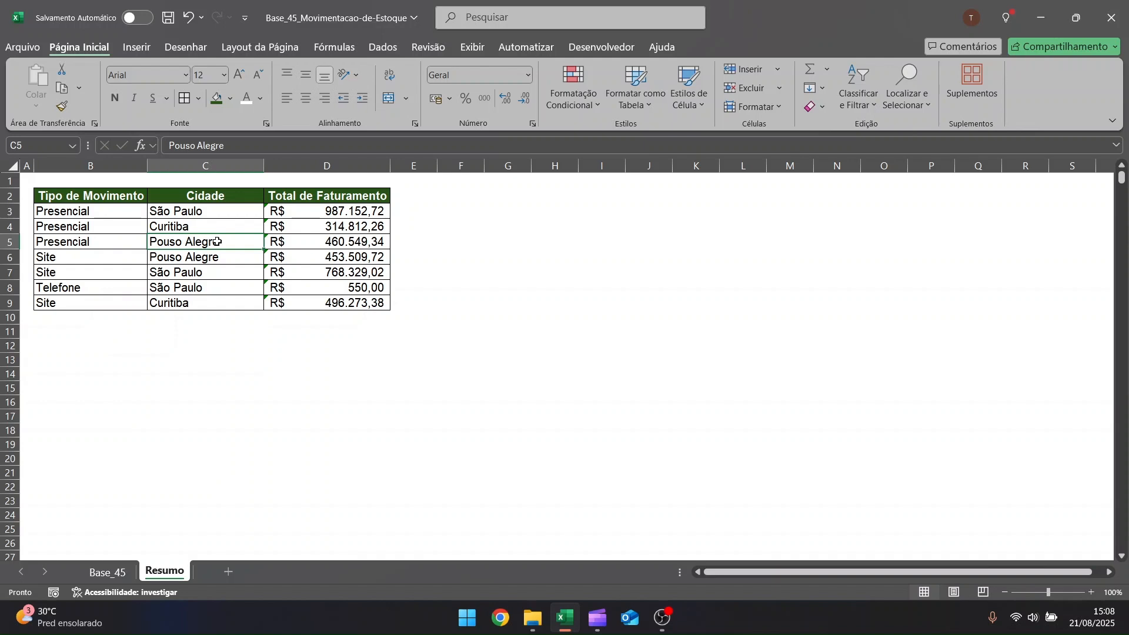
left_click(301, 212)
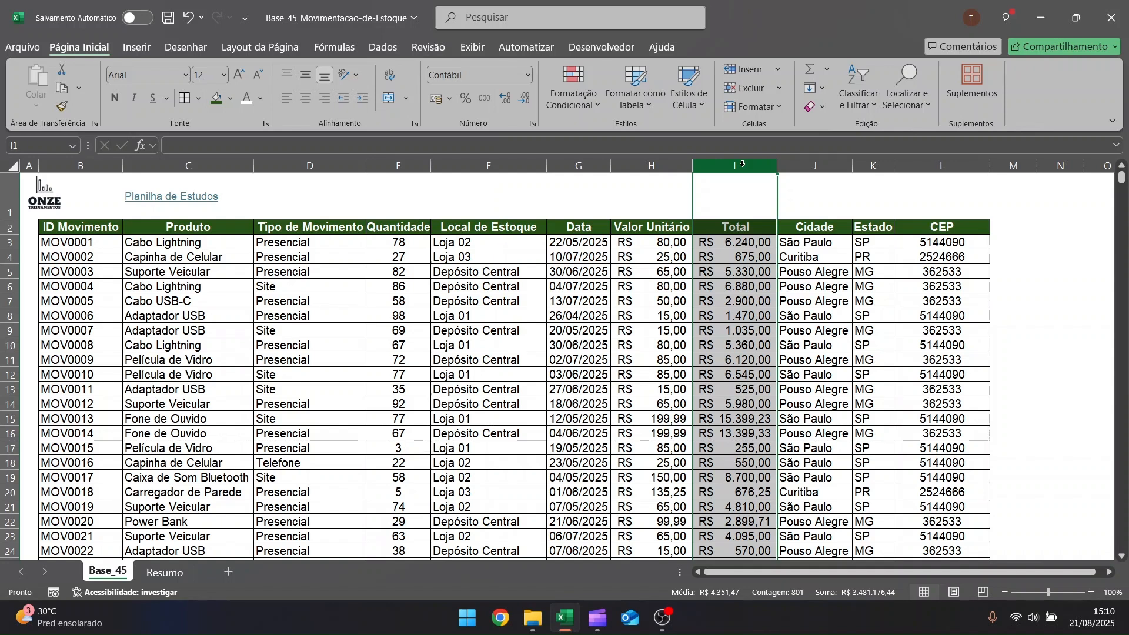
left_click(171, 579)
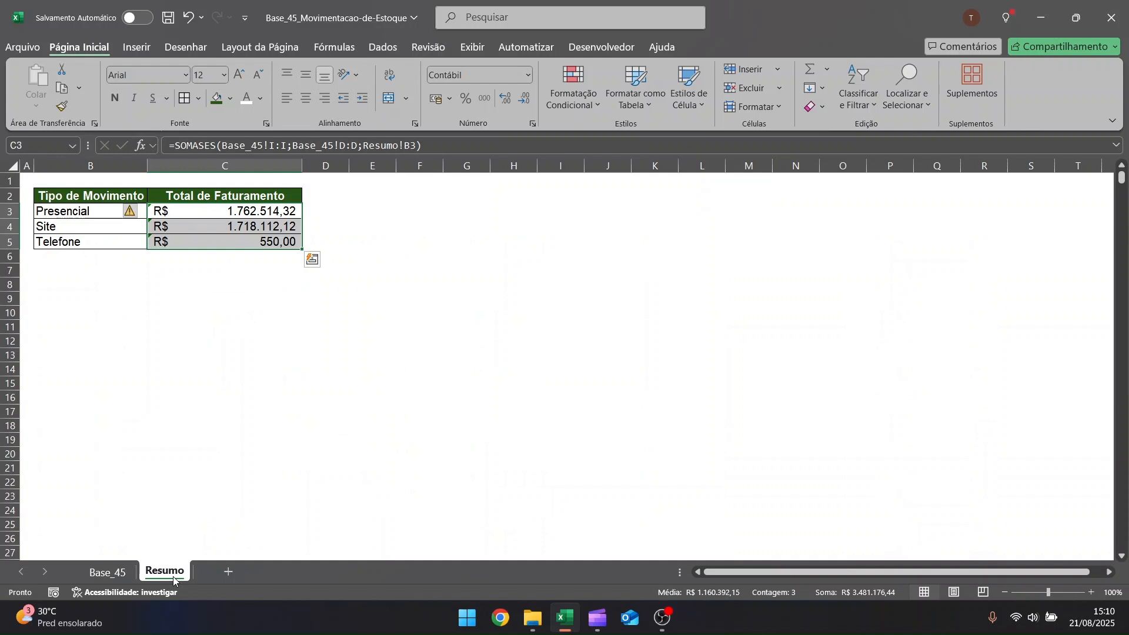